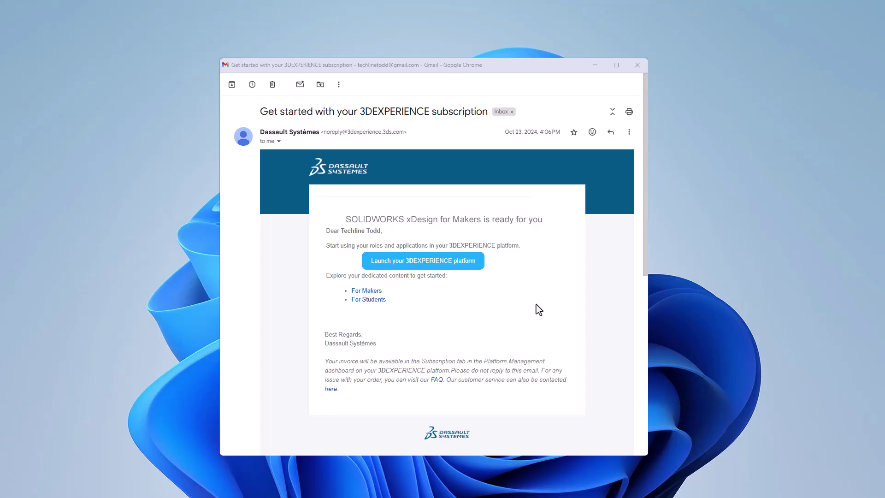
# Launch 3DEXPERIENCE from the email, page through three welcome screens, and close the introduction
pyautogui.click(448, 263)
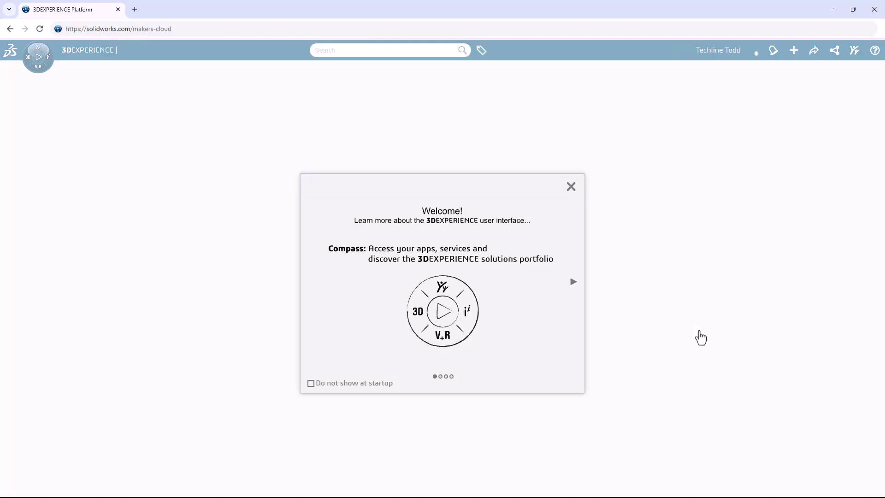
pyautogui.click(573, 282)
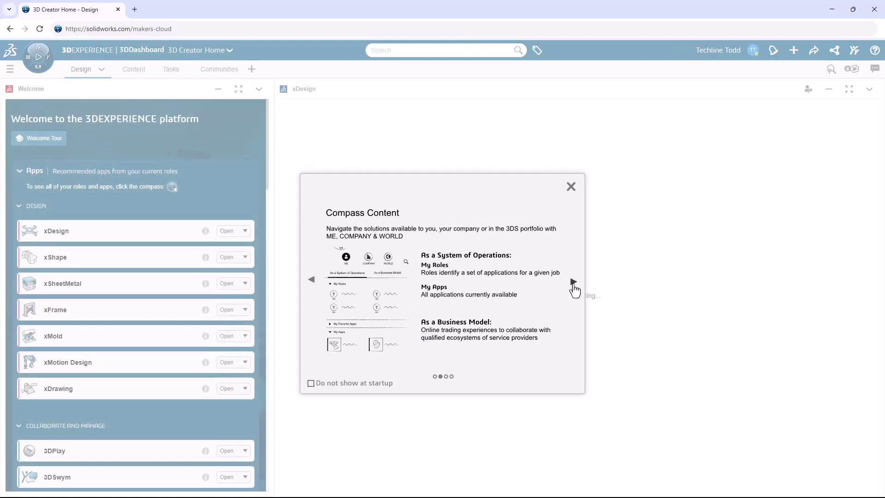
pyautogui.click(573, 282)
pyautogui.click(573, 282)
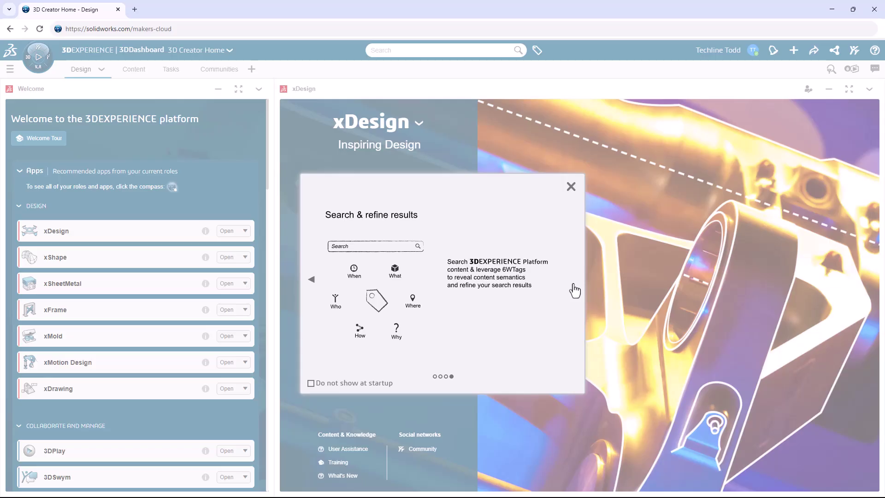
pyautogui.click(572, 186)
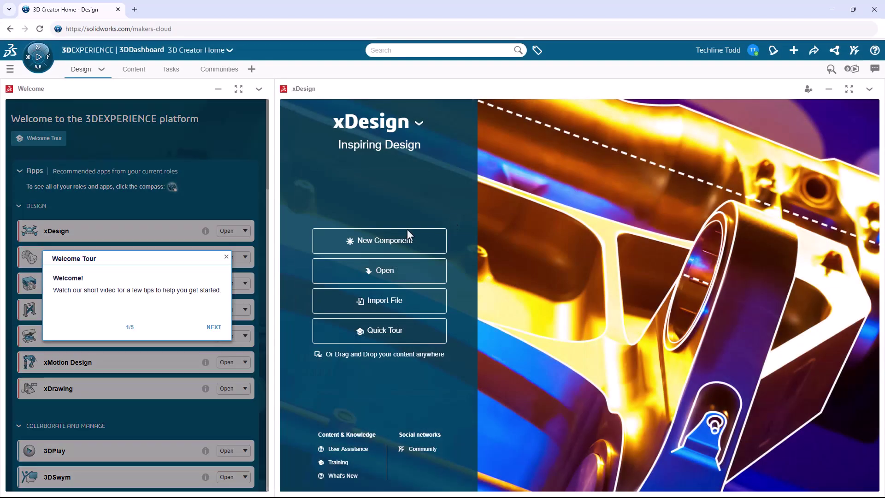
# Run the Welcome Tour to step 5/5 with the widget maximized and the intro video played, then finish
pyautogui.click(214, 328)
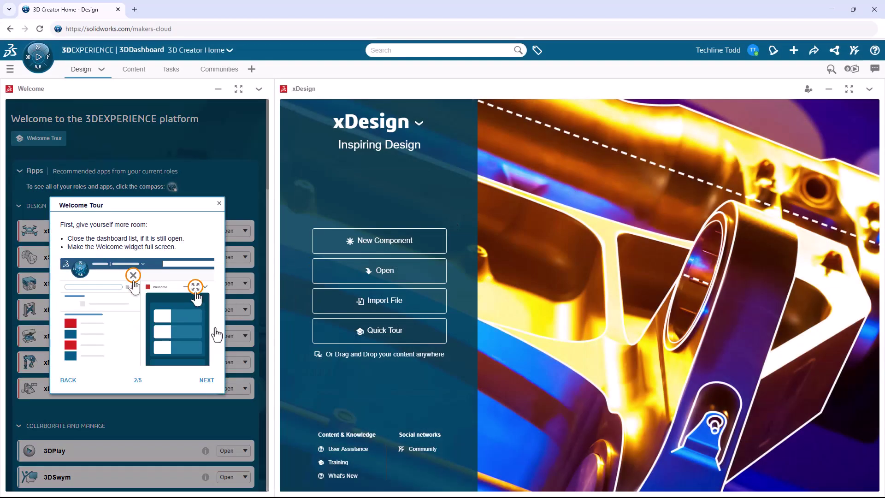
pyautogui.click(239, 89)
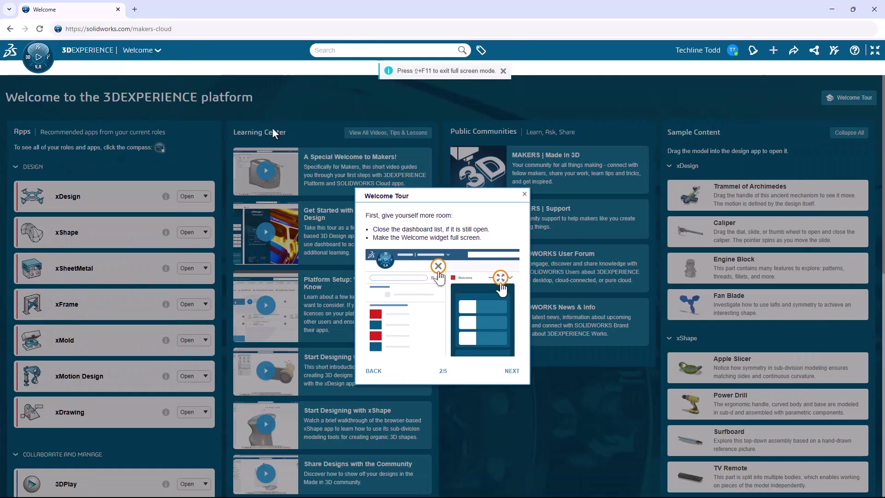
pyautogui.click(511, 374)
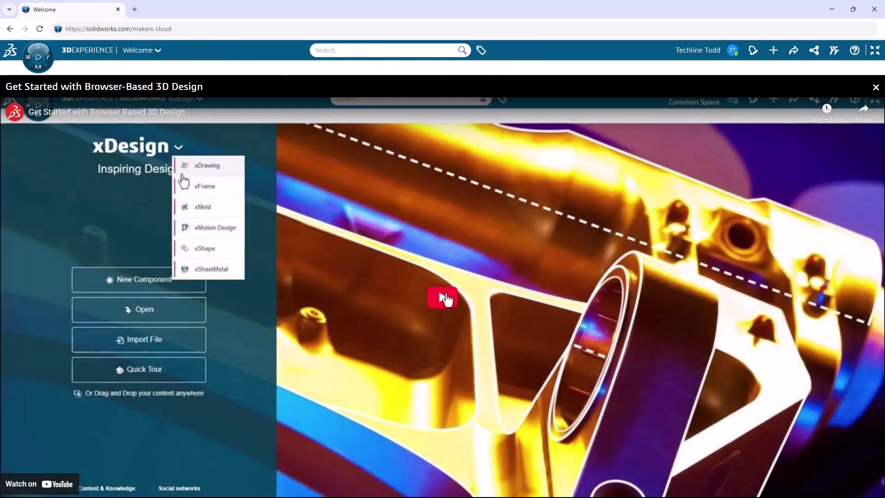
pyautogui.click(447, 299)
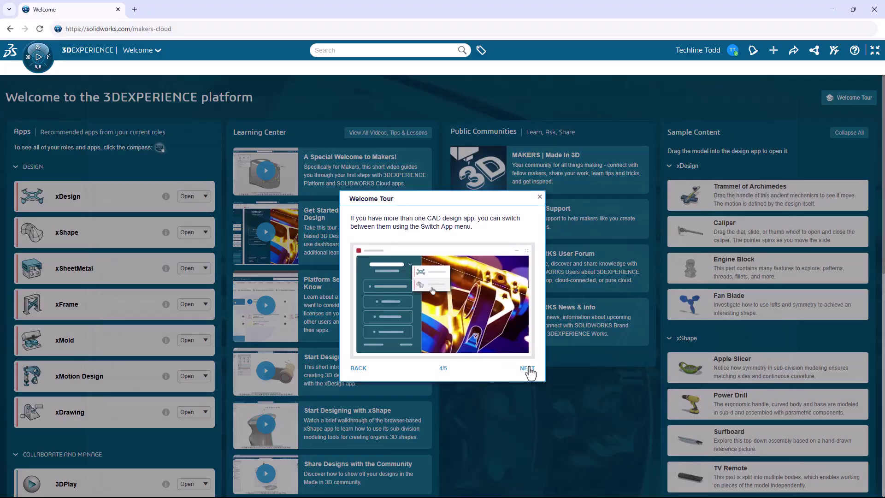
pyautogui.click(528, 369)
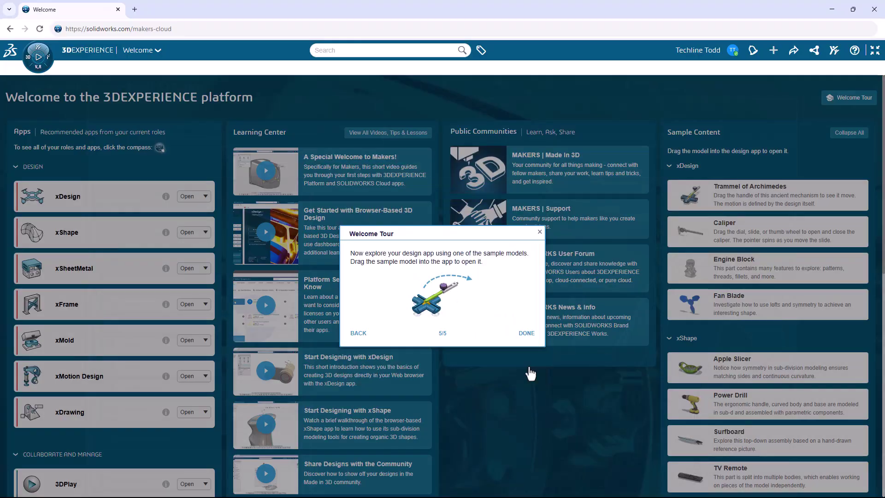
pyautogui.click(527, 334)
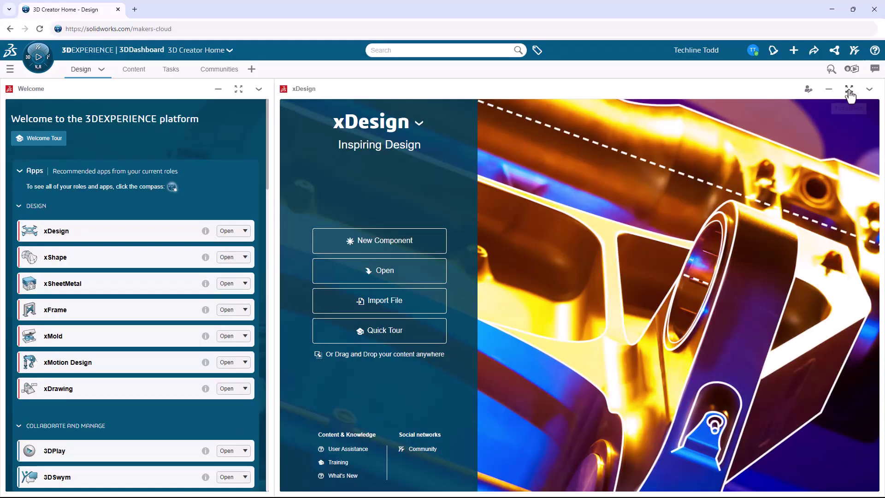
# Maximize the xDesign widget and show the list of other design apps beside its title
pyautogui.click(850, 94)
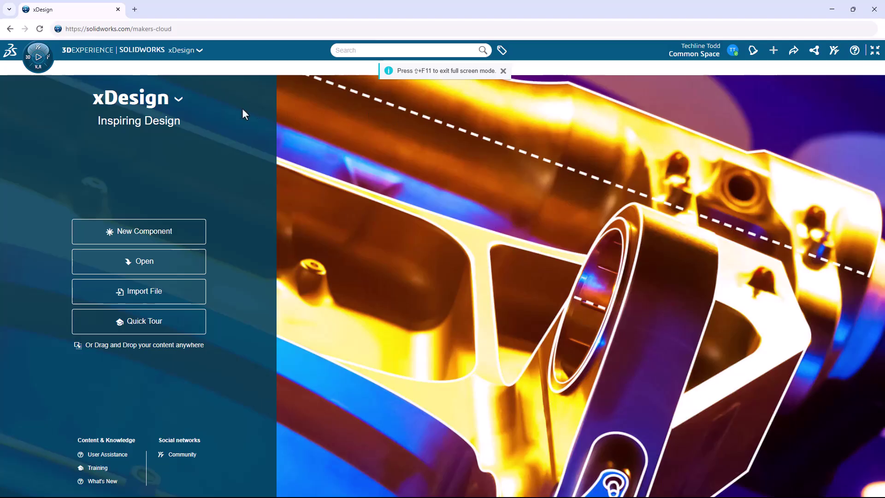
pyautogui.click(178, 101)
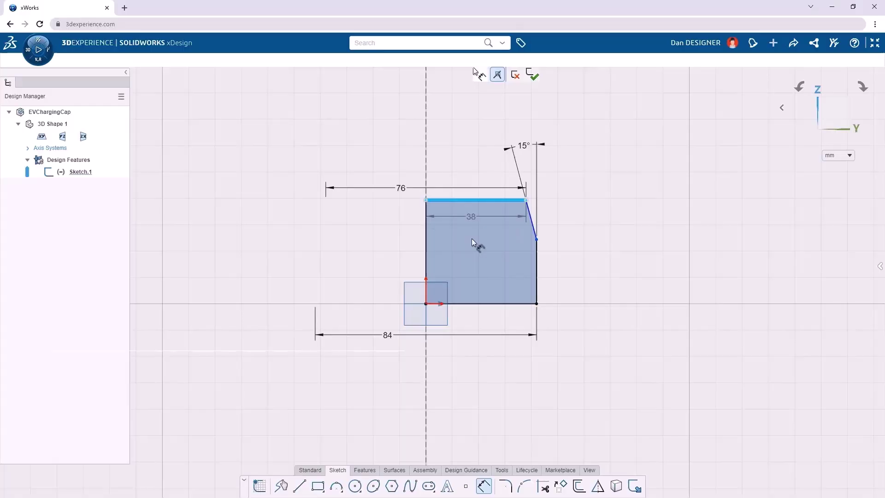
# Dimension the profile's height between the top and bottom edges to 28
pyautogui.click(471, 303)
pyautogui.click(339, 262)
pyautogui.write('28')
pyautogui.press('Return')
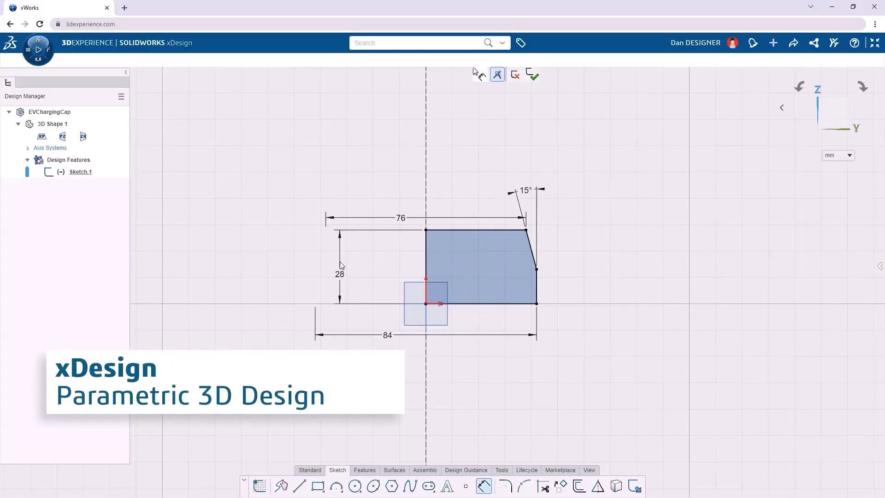
# Round the profile's right-side corner with a 20 radius sketch fillet
pyautogui.rightClick(573, 257)
pyautogui.click(570, 259)
pyautogui.click(537, 270)
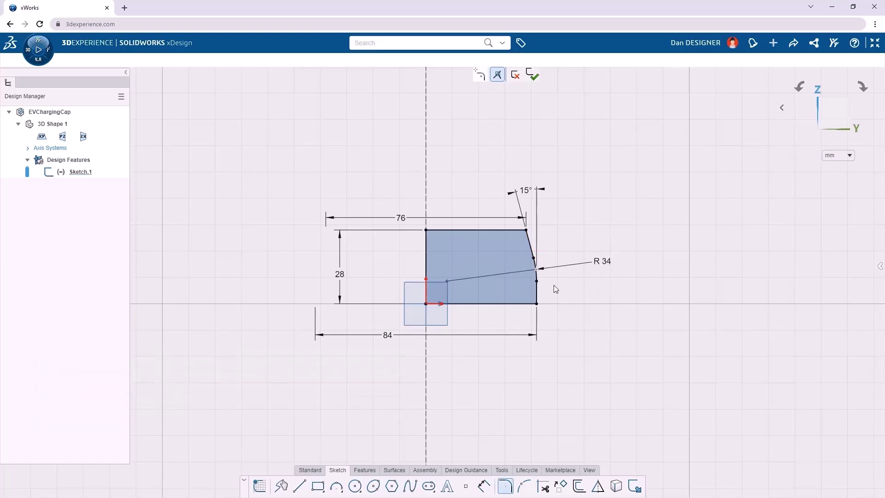
pyautogui.write('20')
pyautogui.press('Return')
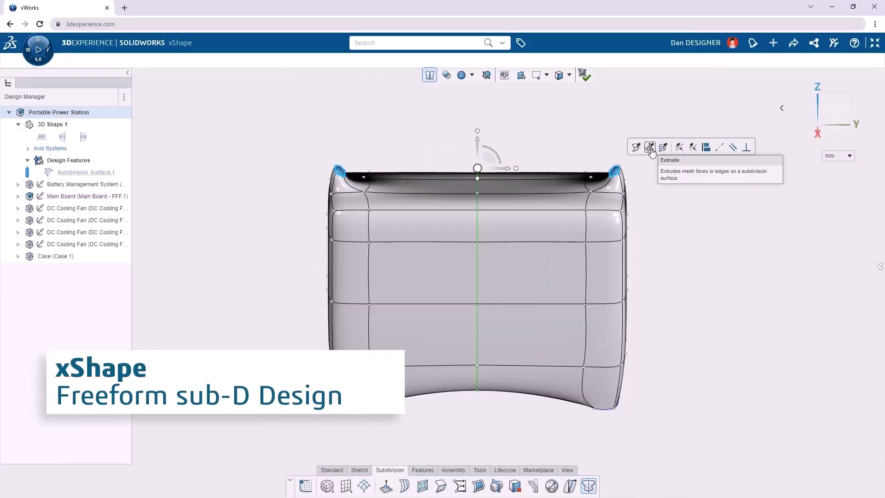
# Bridge the two top faces into a handle, then reshape the bottle's faces by dragging them
pyautogui.click(650, 147)
pyautogui.moveTo(641, 151); pyautogui.dragTo(565, 149)
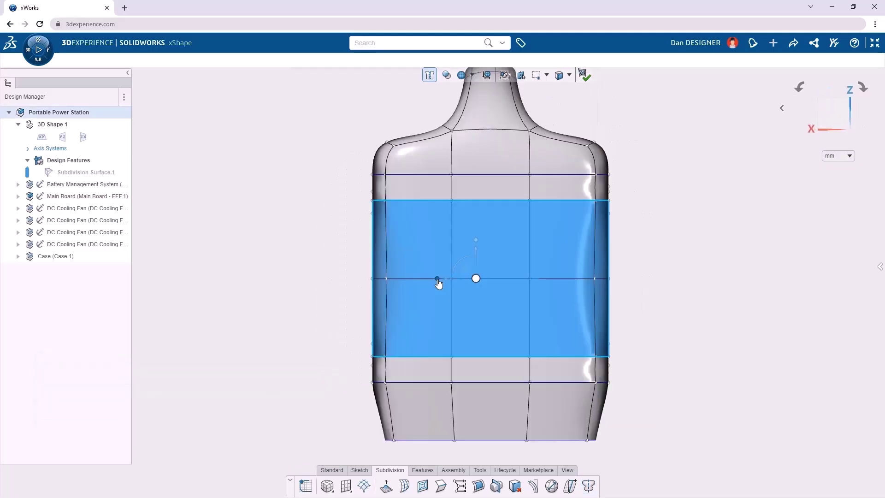
pyautogui.moveTo(451, 281); pyautogui.dragTo(446, 282)
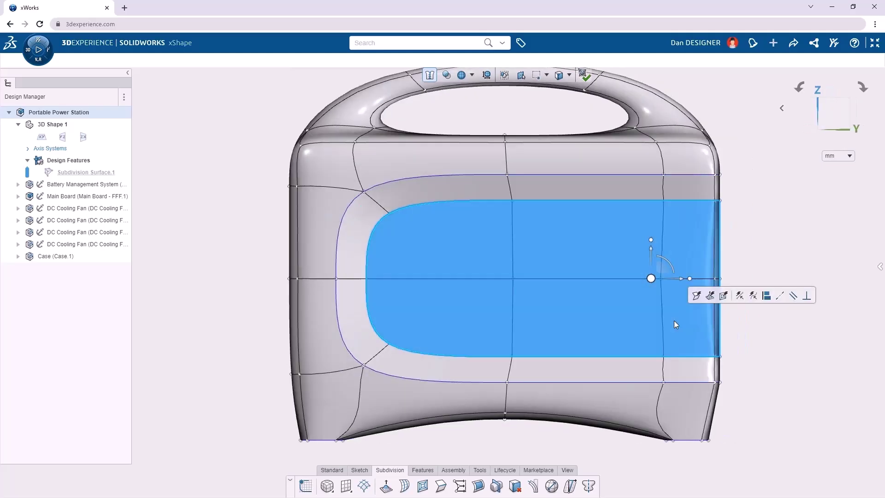
pyautogui.moveTo(686, 286); pyautogui.dragTo(738, 288)
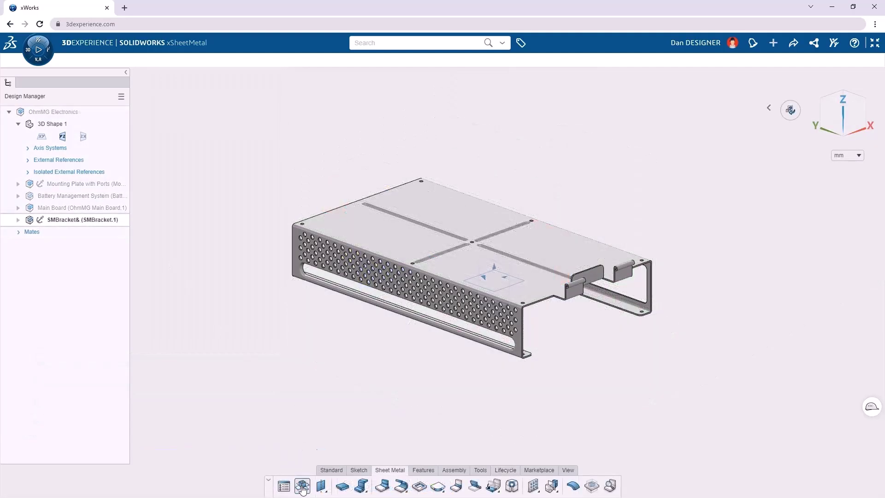
# Flatten the sheet-metal bracket and view it from the top
pyautogui.click(303, 486)
pyautogui.rightClick(247, 416)
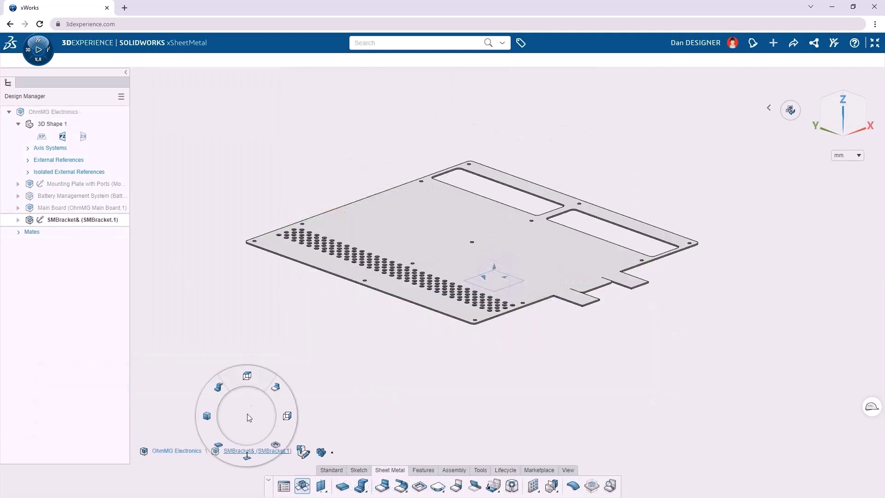
pyautogui.click(247, 373)
pyautogui.click(553, 488)
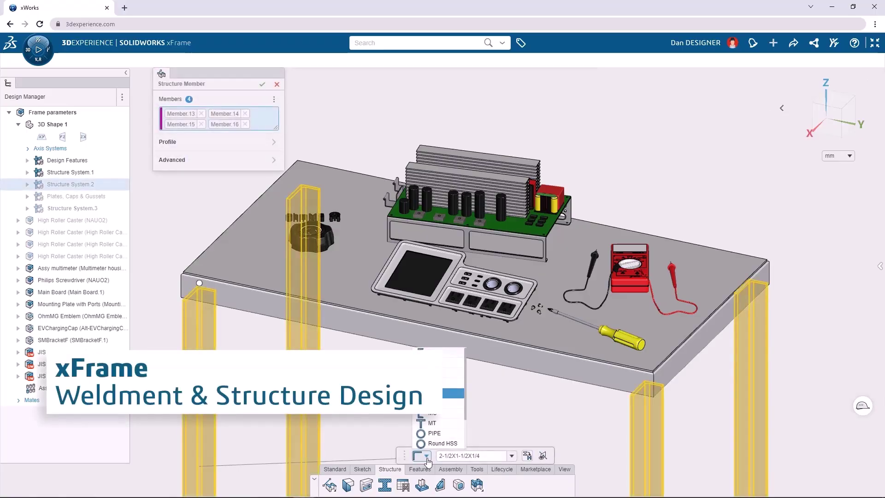
# Choose a profile size for the leg members and add frame members along Line.1–Line.4
pyautogui.click(512, 455)
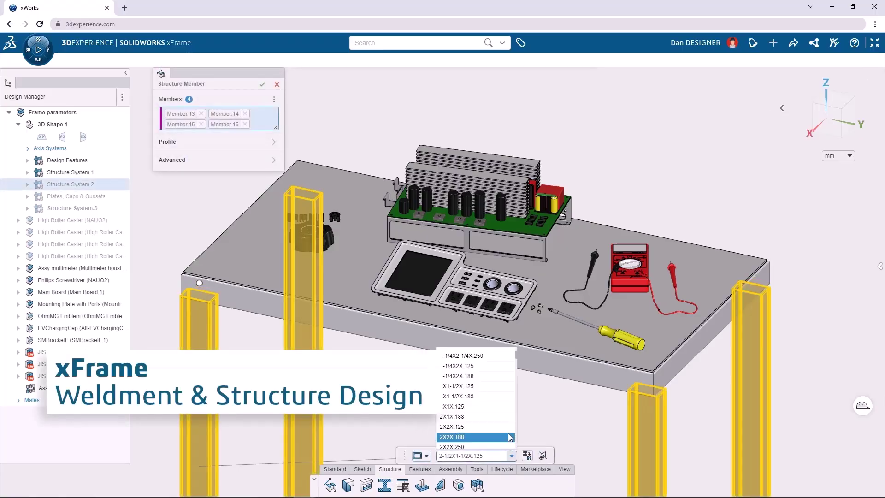
pyautogui.click(507, 428)
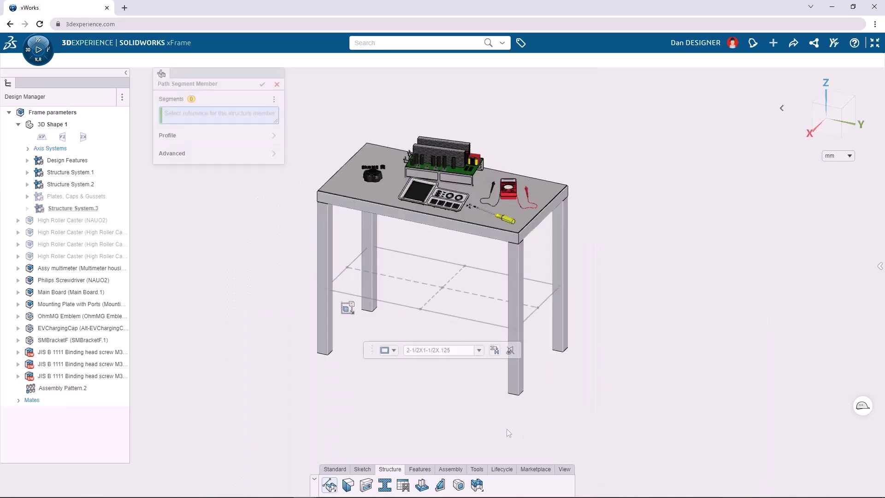
pyautogui.click(398, 243)
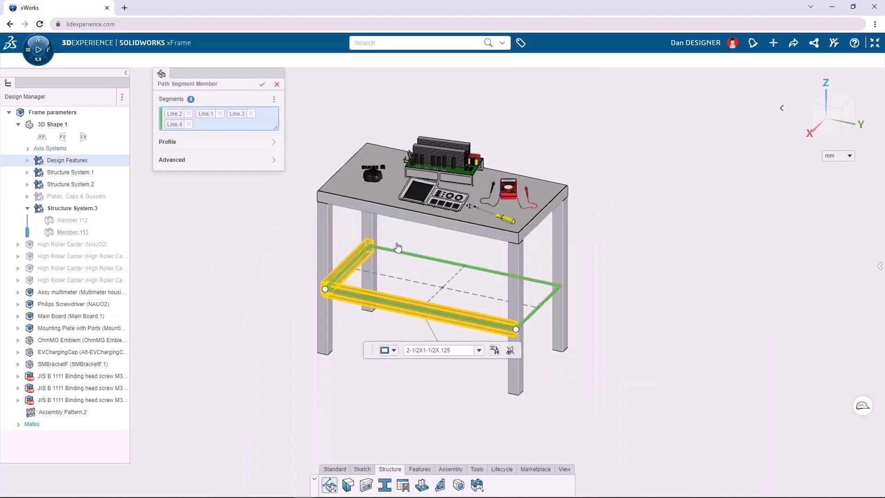
pyautogui.press('Return')
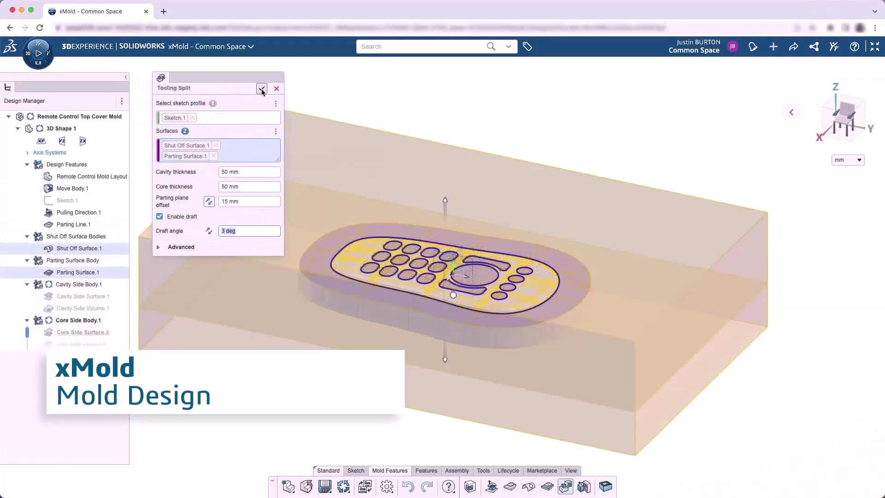
# Split the mold into core and cavity, move the core down, then play Dynamics Step.1
pyautogui.click(262, 89)
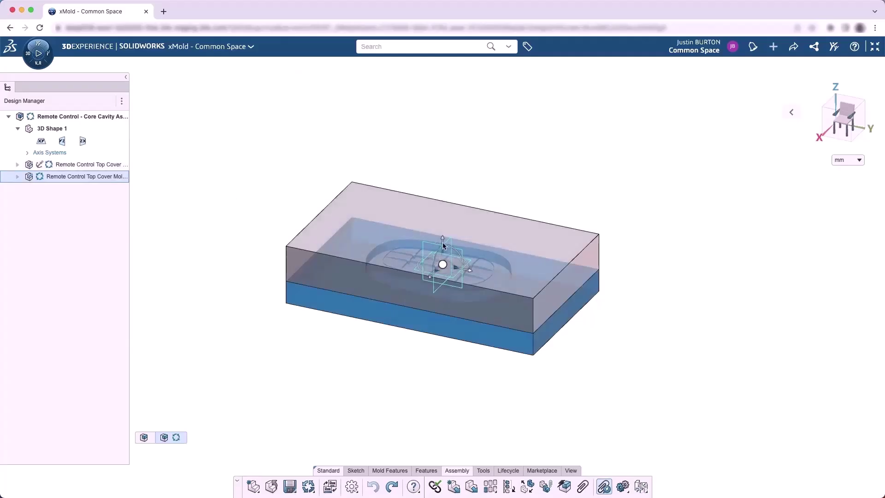
pyautogui.moveTo(444, 246); pyautogui.dragTo(454, 365)
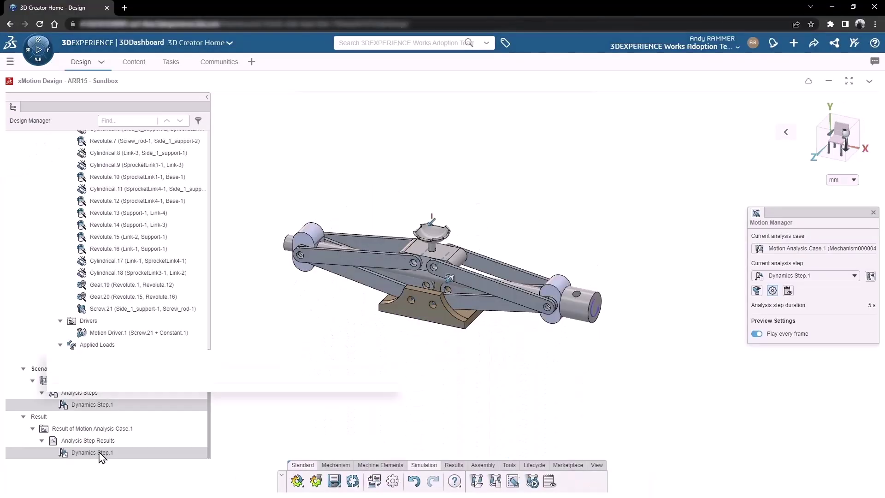
pyautogui.click(99, 453)
pyautogui.click(121, 418)
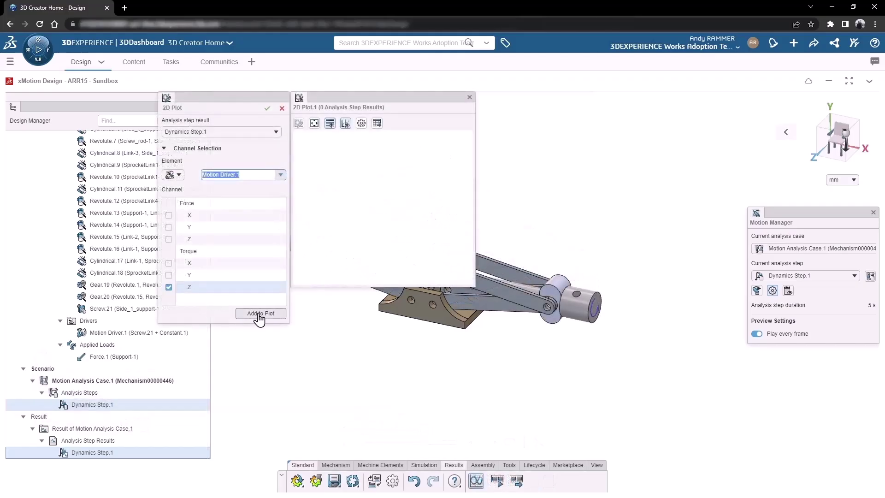
# Add the Motion Driver.1 torque curve to the 2D plot and enlarge the plot window
pyautogui.click(259, 314)
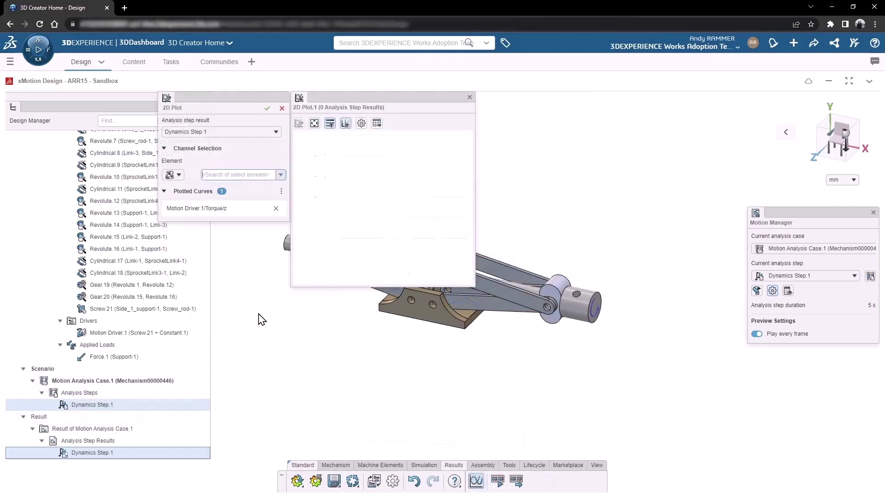
pyautogui.moveTo(474, 285); pyautogui.dragTo(595, 369)
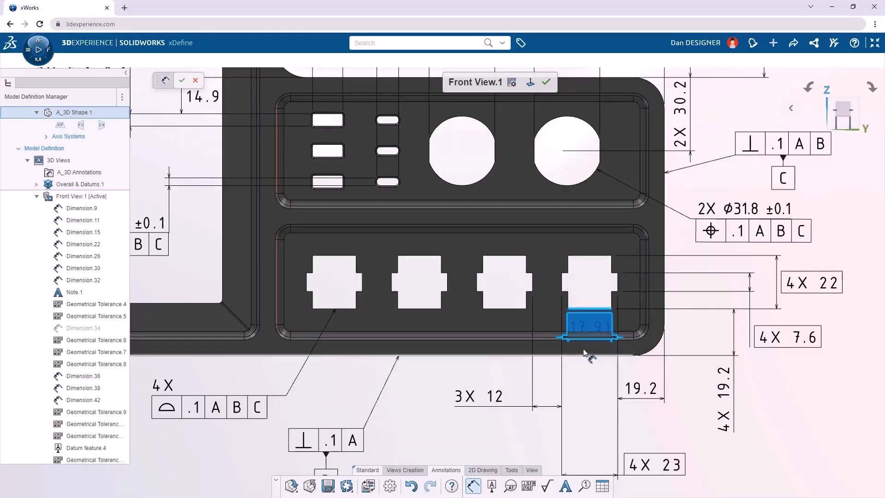
# Add a 17.91 dimension below the square port and apply the edited note
pyautogui.click(590, 308)
pyautogui.click(586, 403)
pyautogui.click(610, 355)
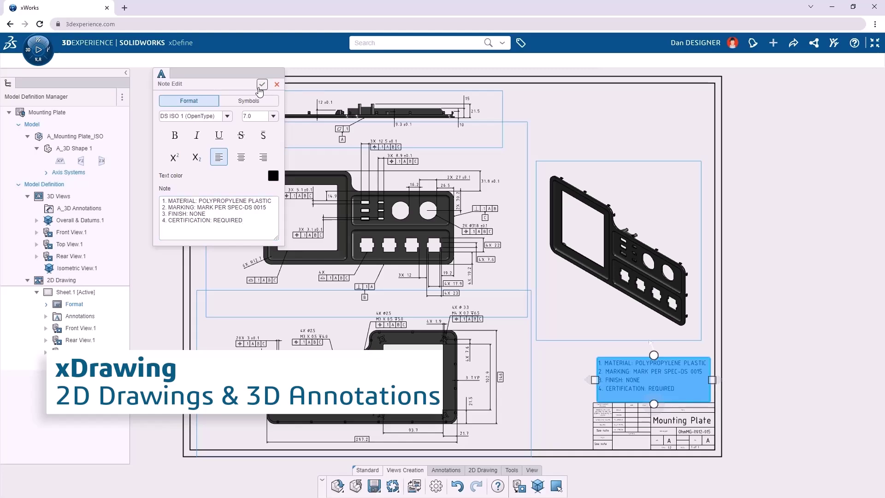
pyautogui.click(261, 85)
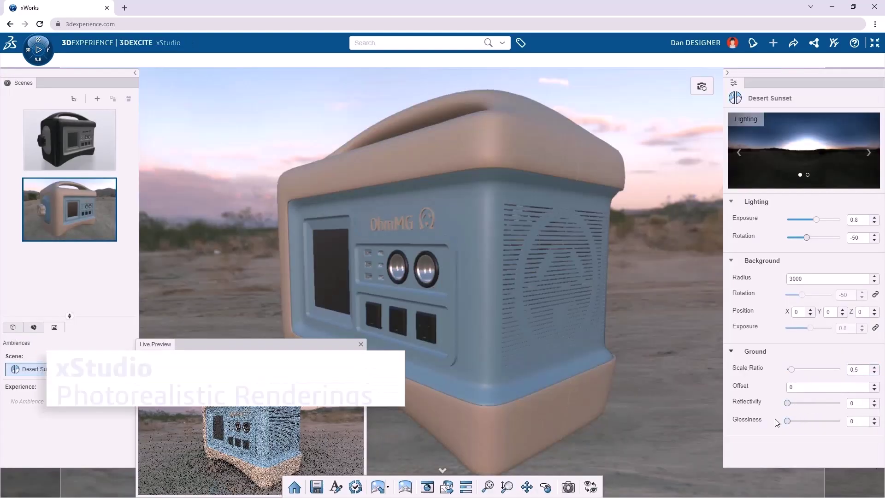
# Save and render the power station scene, then adjust the arrow head size
pyautogui.click(447, 489)
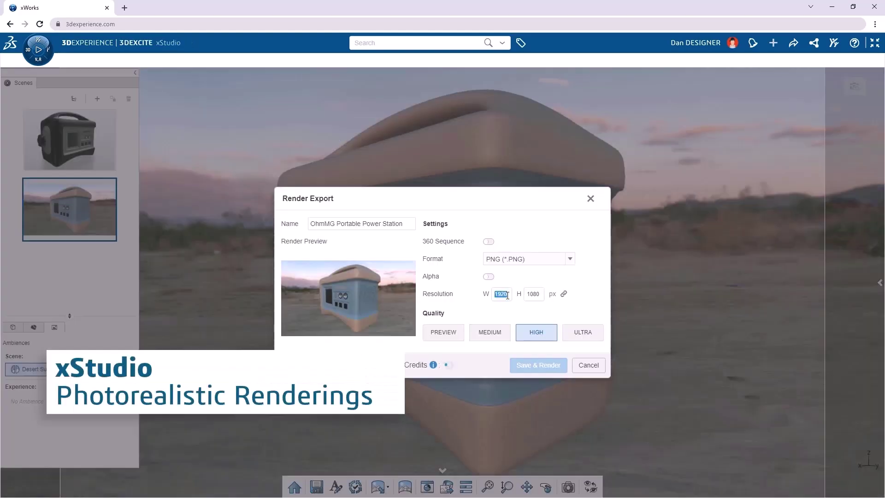
pyautogui.click(554, 367)
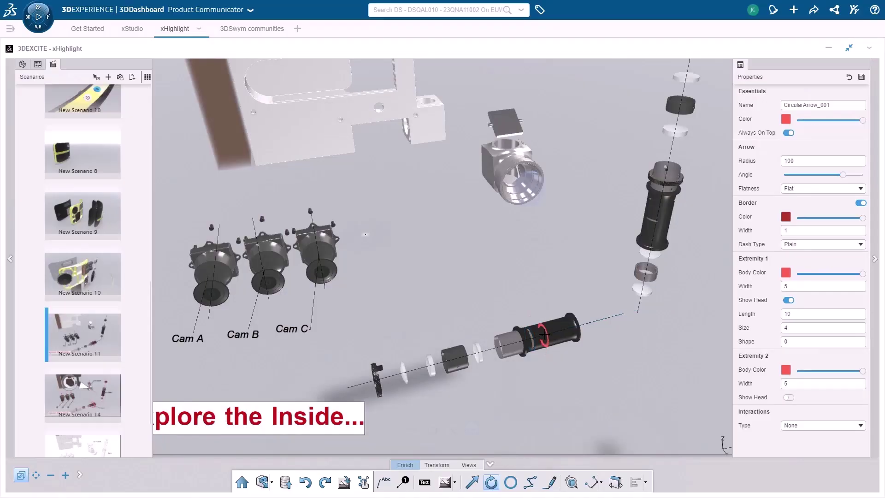
pyautogui.click(795, 327)
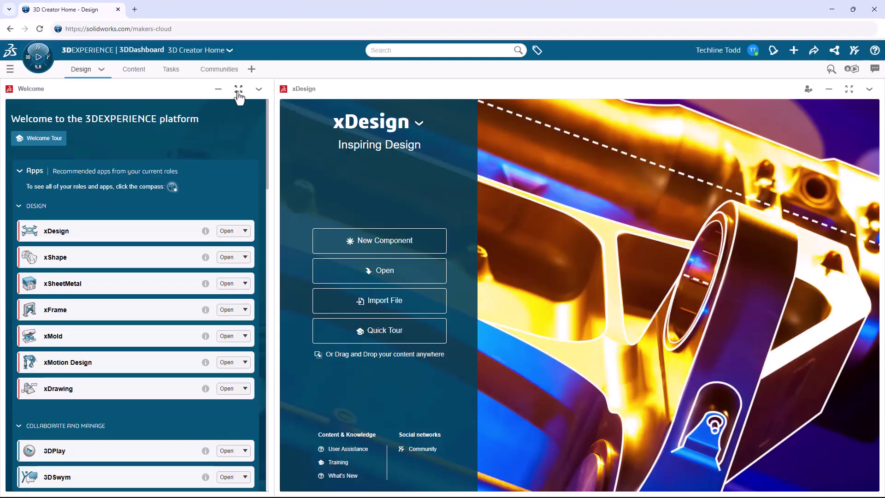
pyautogui.click(238, 90)
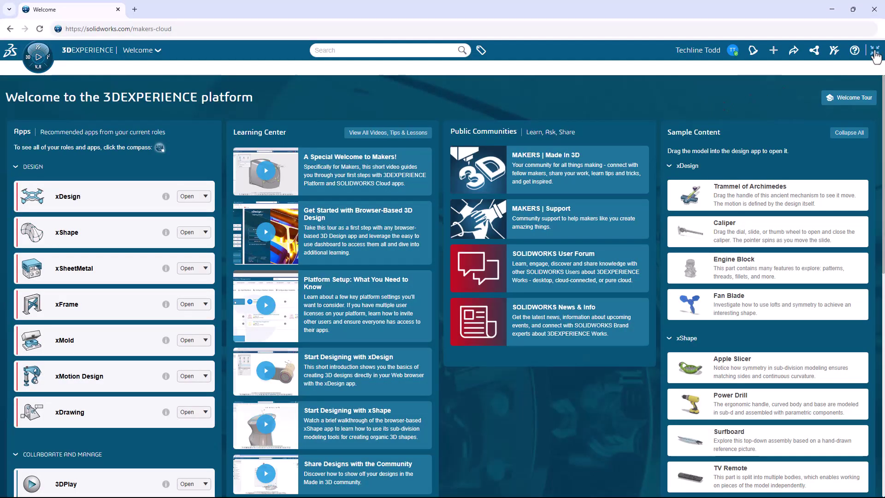
pyautogui.click(875, 52)
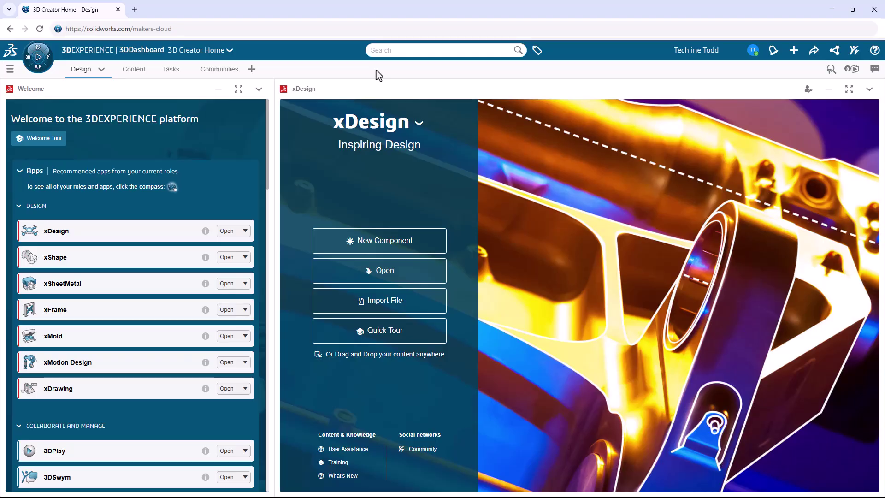
# Start a new 3DSwym conversation with a suggested member from the Communities tab
pyautogui.click(236, 73)
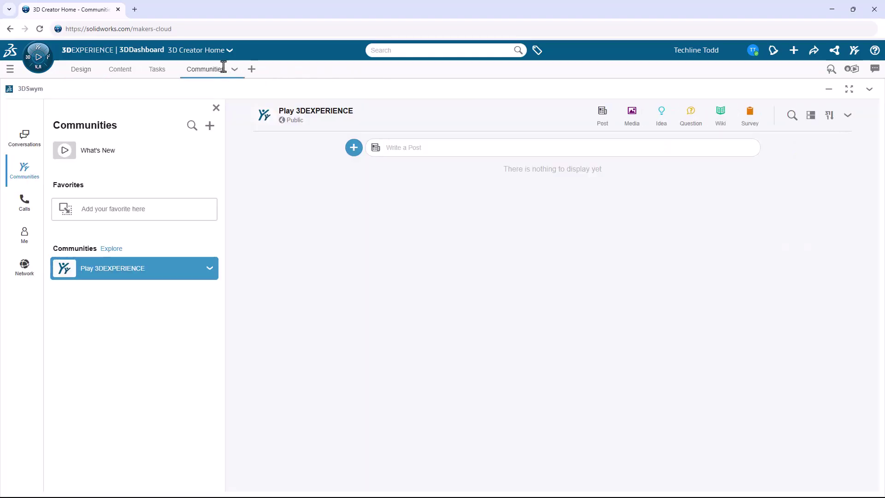
pyautogui.click(27, 139)
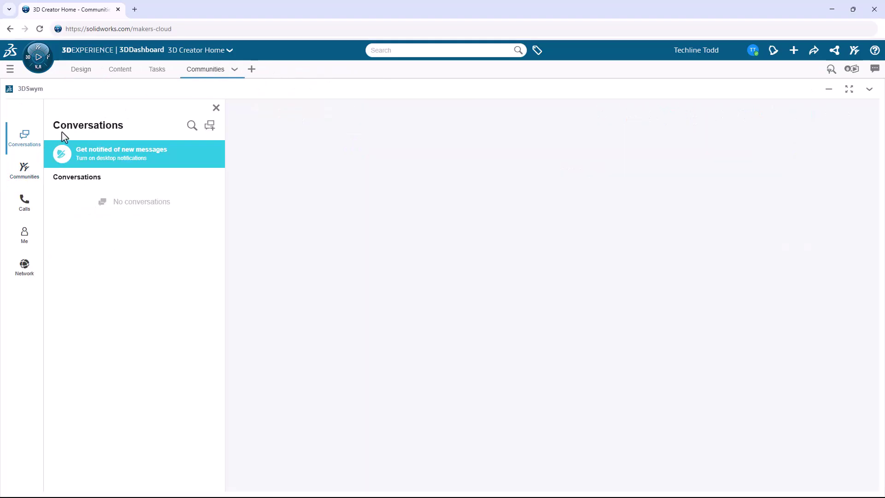
pyautogui.click(210, 128)
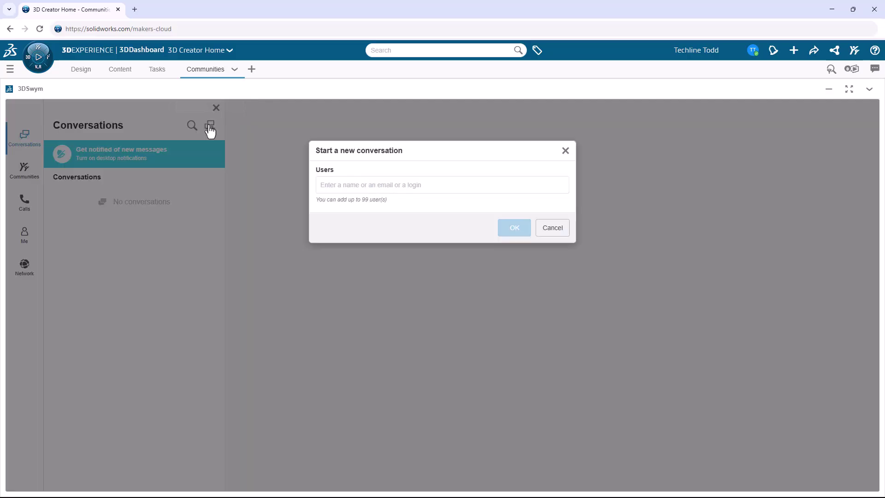
pyautogui.click(325, 185)
pyautogui.write('mak')
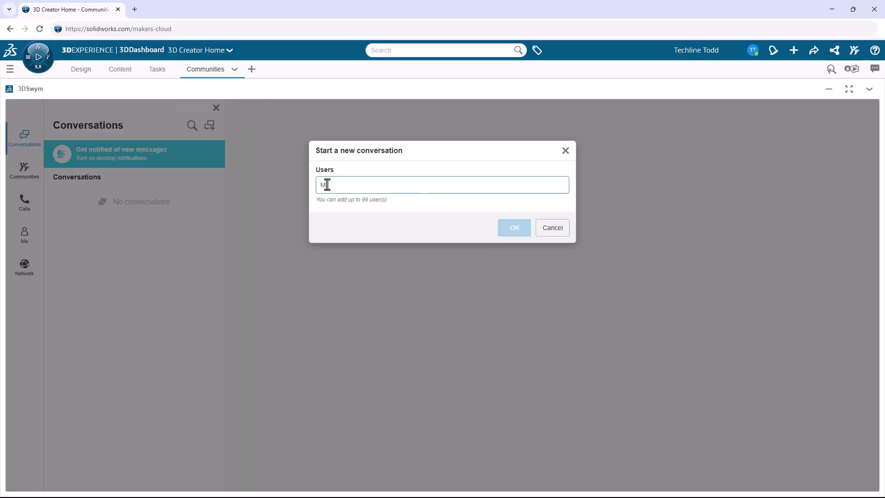
pyautogui.click(350, 202)
pyautogui.click(510, 233)
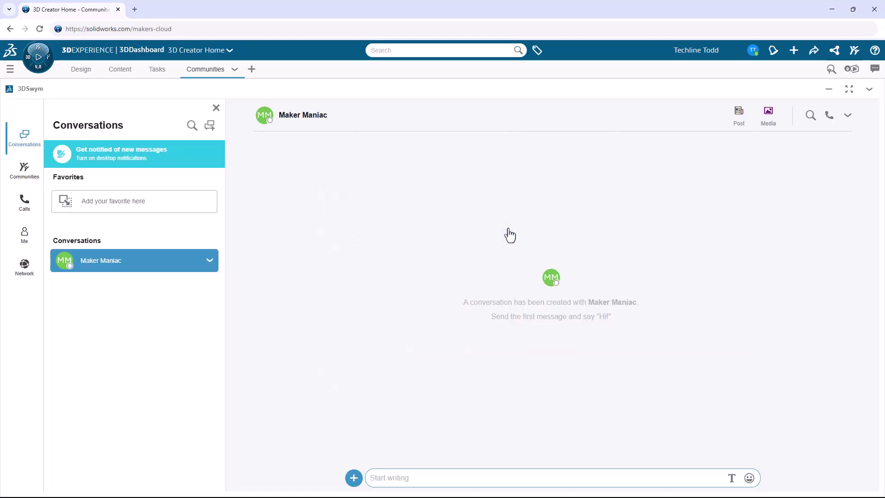
# Set the conversation topic to 'Project Chat' and add a new dashboard tab
pyautogui.click(848, 116)
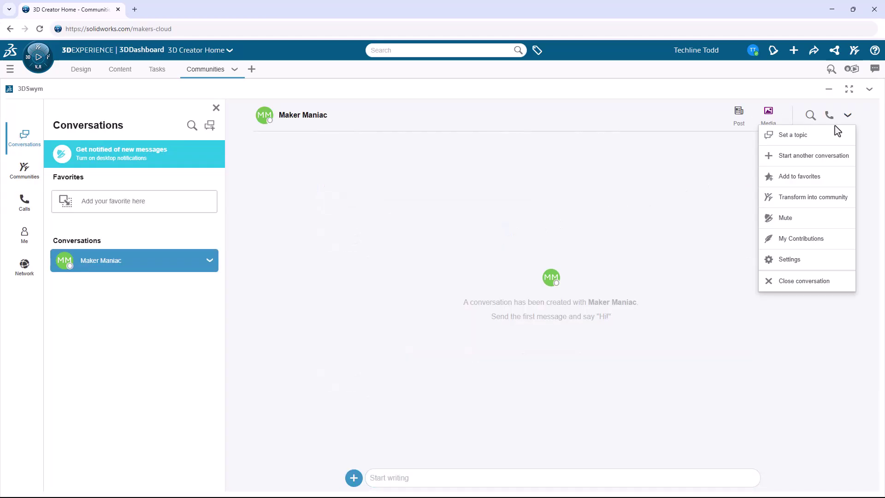
pyautogui.click(828, 138)
pyautogui.click(403, 188)
pyautogui.write('Project Chat')
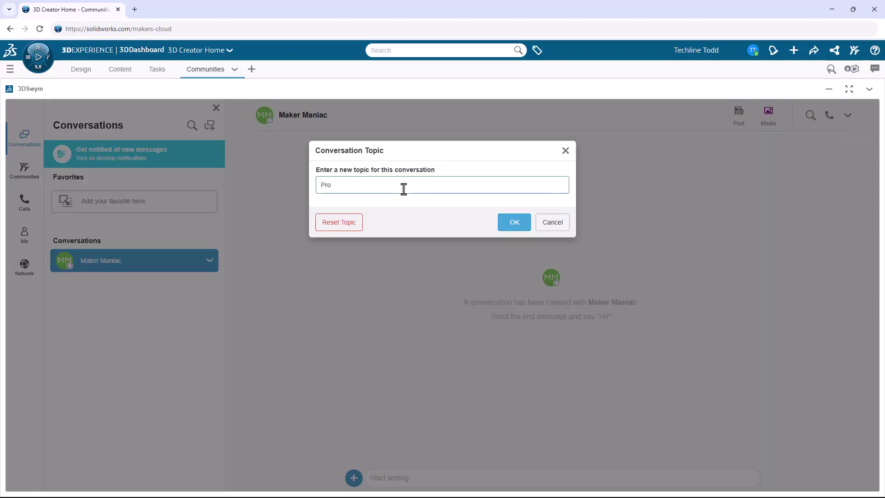
pyautogui.click(502, 224)
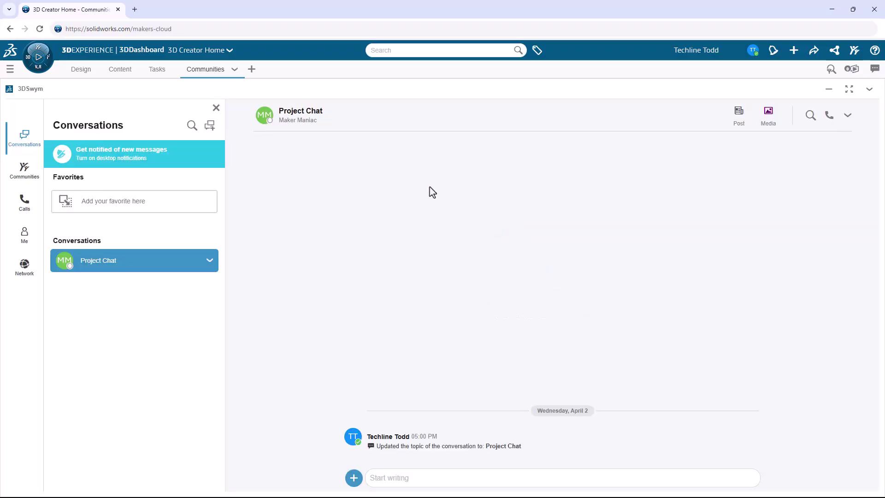
pyautogui.click(253, 73)
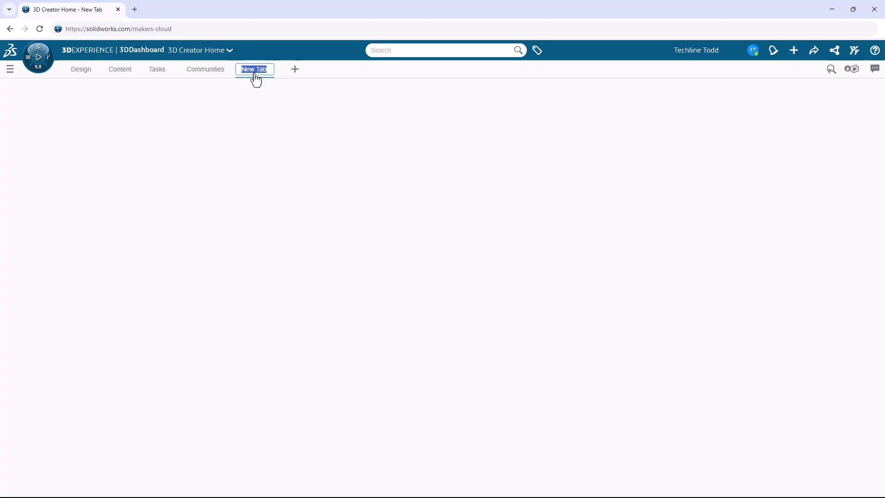
# Rename the new tab 'Whiteboard' and add a 3DWhiteboard widget fitted to fill it
pyautogui.write('Whiteboard')
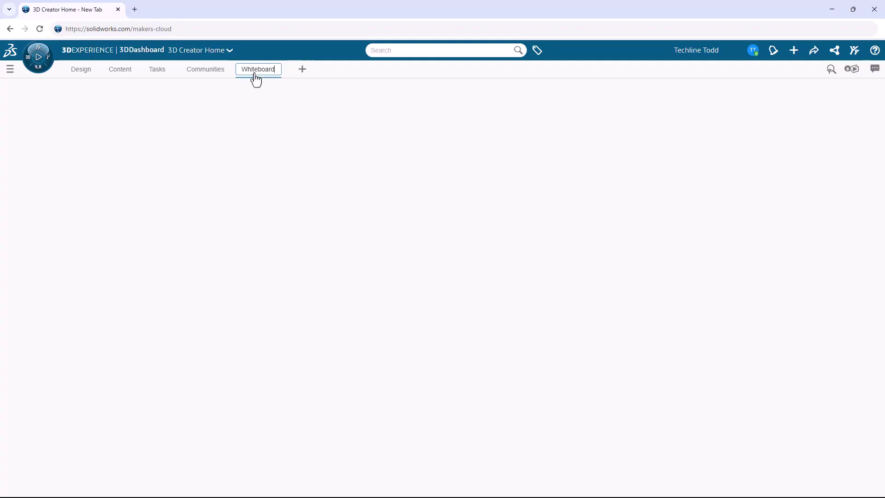
pyautogui.press('Return')
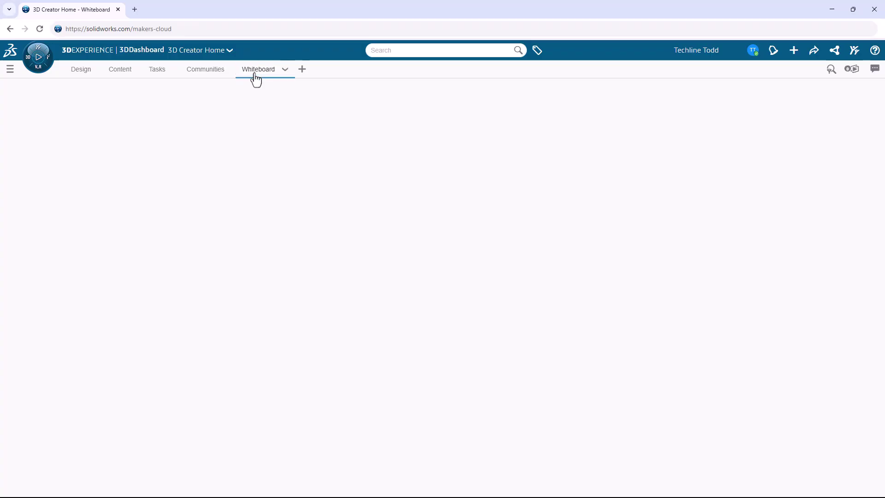
pyautogui.click(35, 60)
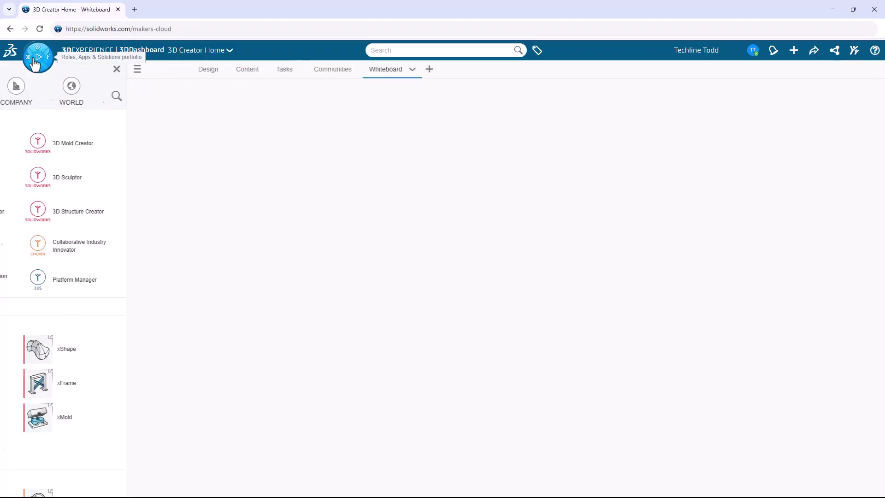
pyautogui.scroll(-6, 148, 325)
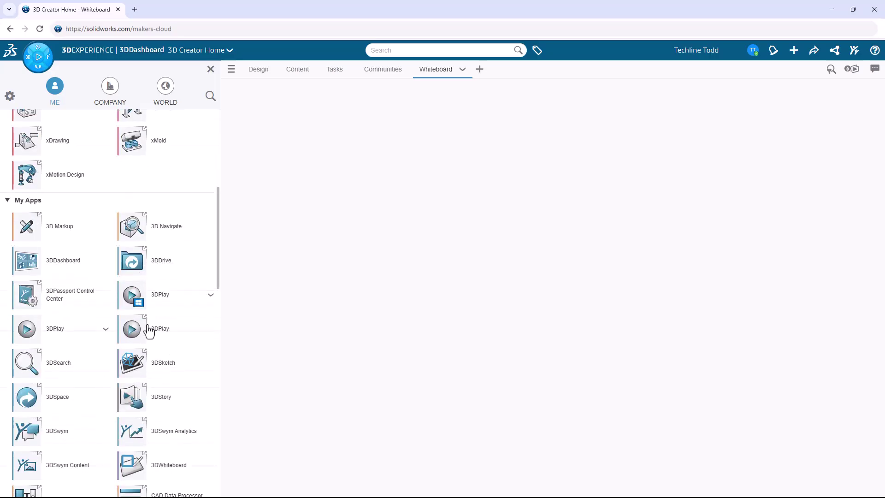
pyautogui.moveTo(142, 469); pyautogui.dragTo(297, 155)
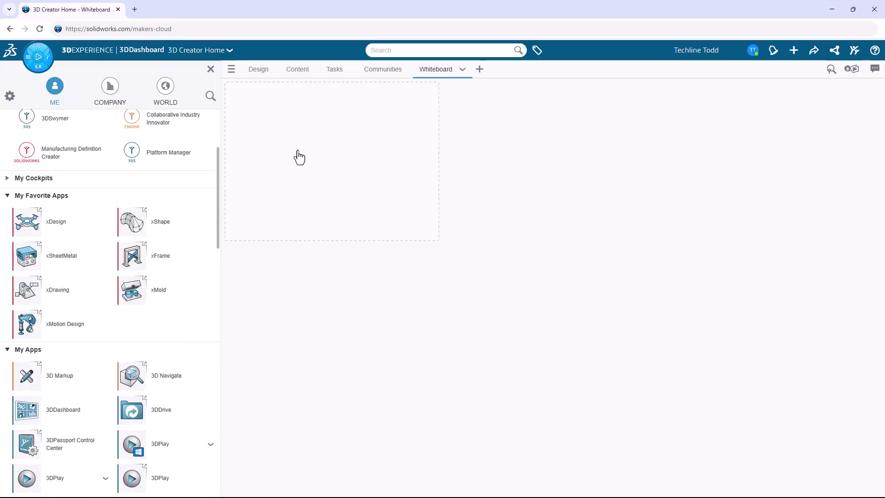
pyautogui.click(463, 69)
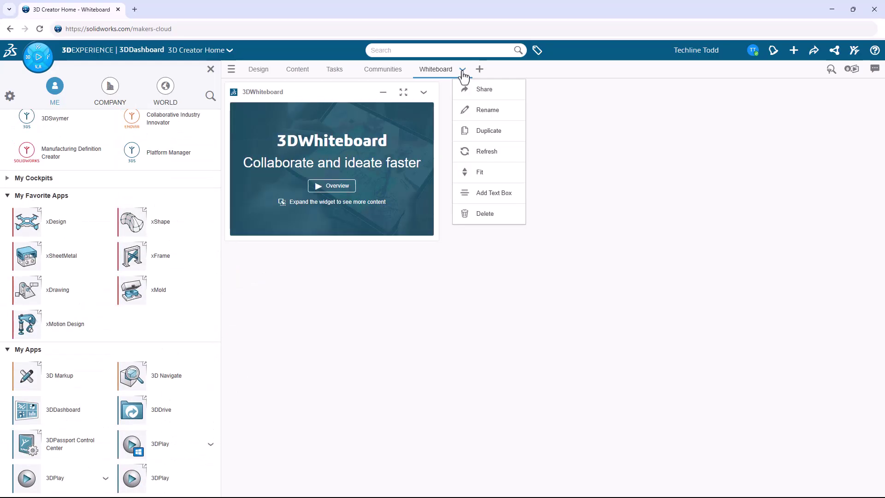
pyautogui.click(481, 173)
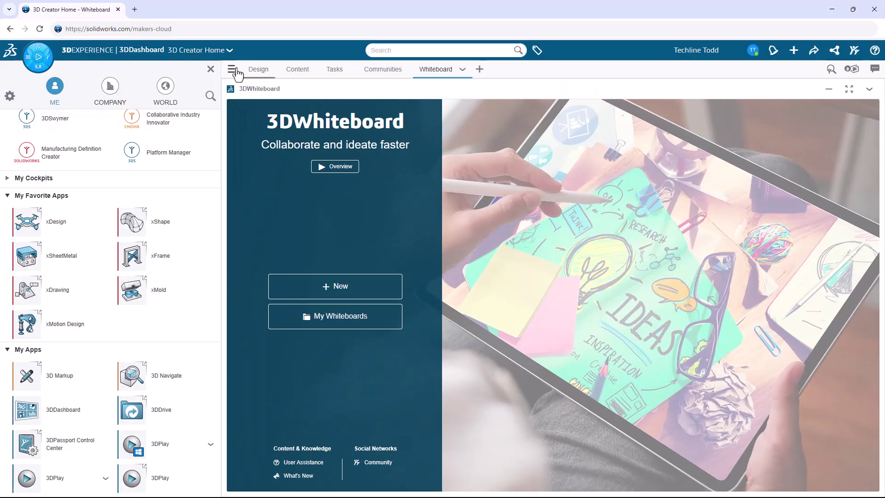
pyautogui.click(212, 70)
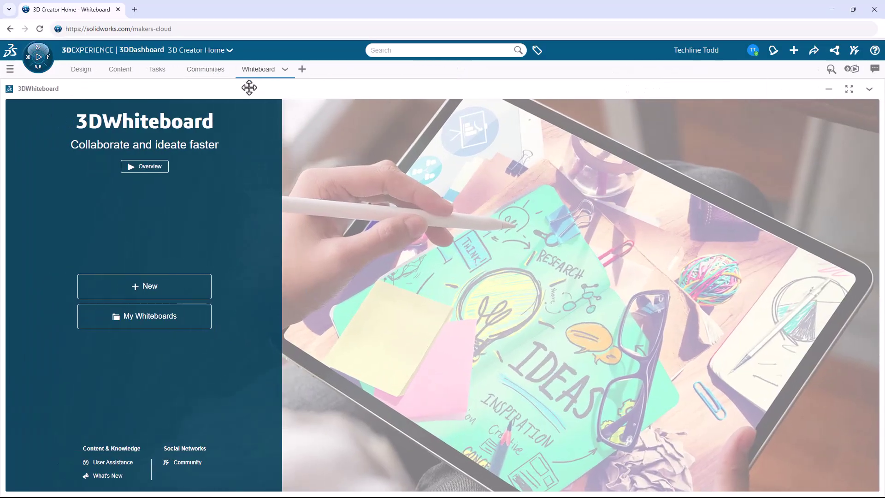